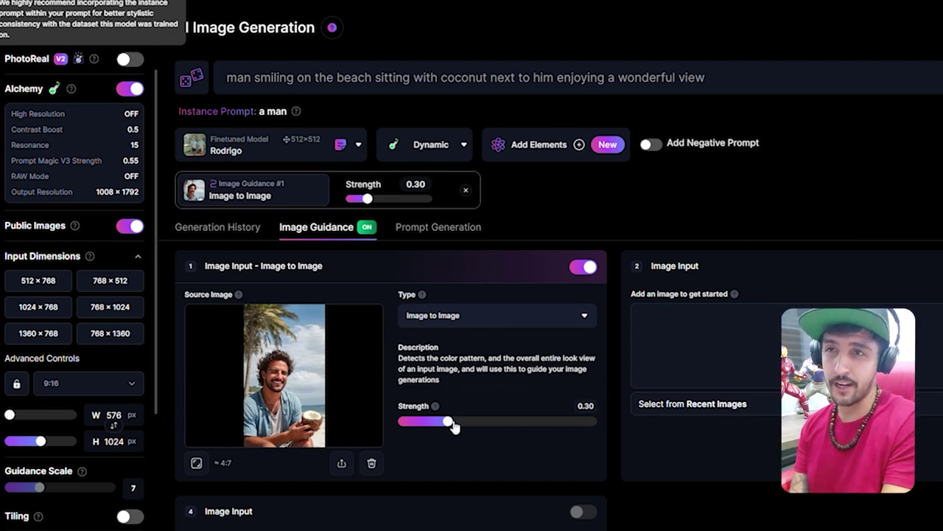
- Set the strength of the image-to-image guidance on the beach portrait to 0.80
{"action": "left_click_drag", "start_coordinate": [457, 426], "coordinate": [580, 428]}
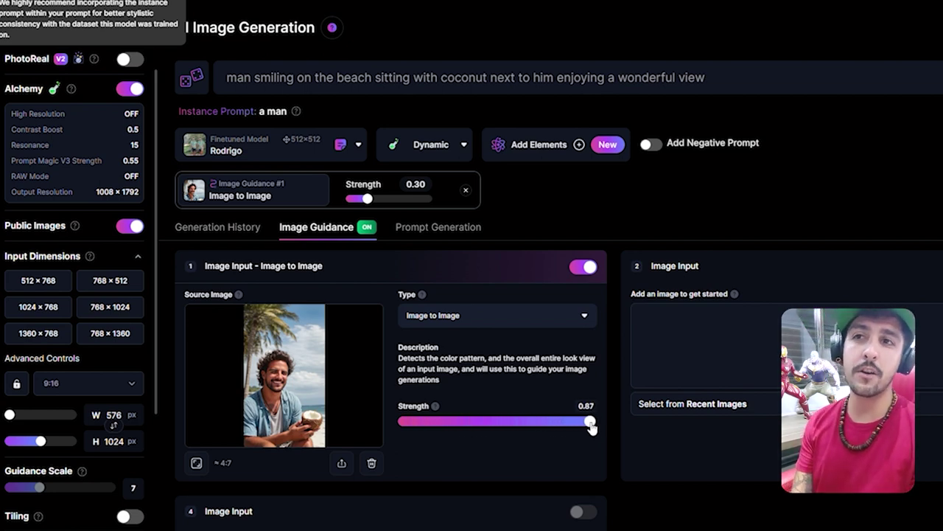
{"action": "left_click_drag", "start_coordinate": [399, 421], "coordinate": [543, 426]}
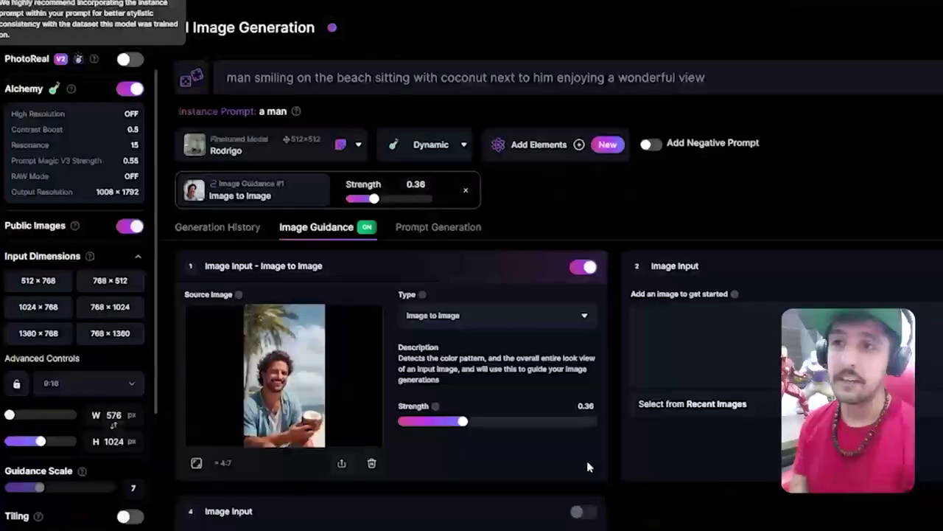
{"action": "left_click", "coordinate": [488, 424]}
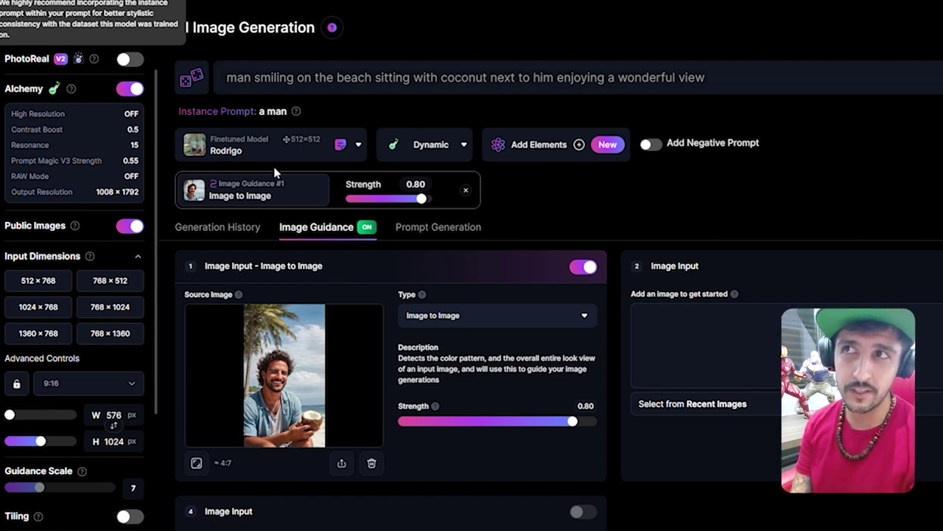
- Choose the custom fine-tuned model trained on the man as the generation model
{"action": "scroll", "coordinate": [242, 152], "scroll_direction": "down", "scroll_amount": 1}
{"action": "left_click", "coordinate": [243, 142]}
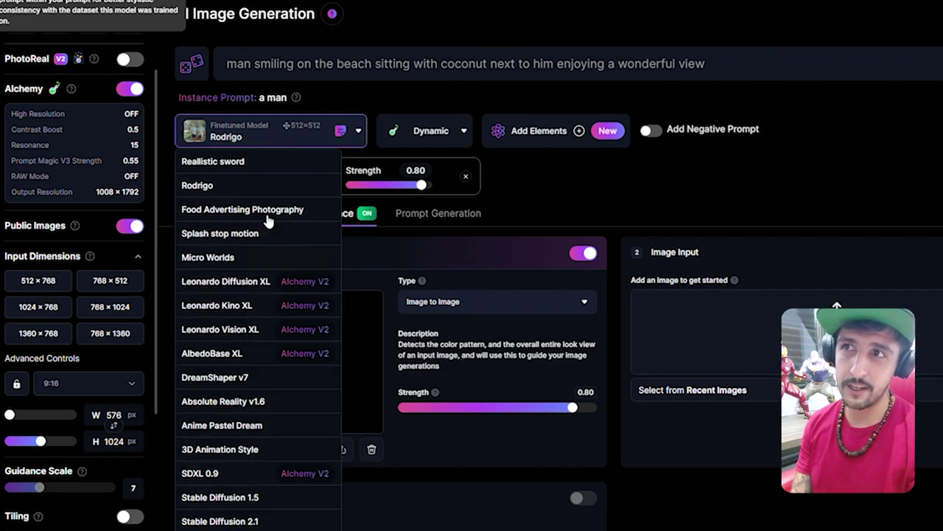
{"action": "left_click", "coordinate": [213, 189]}
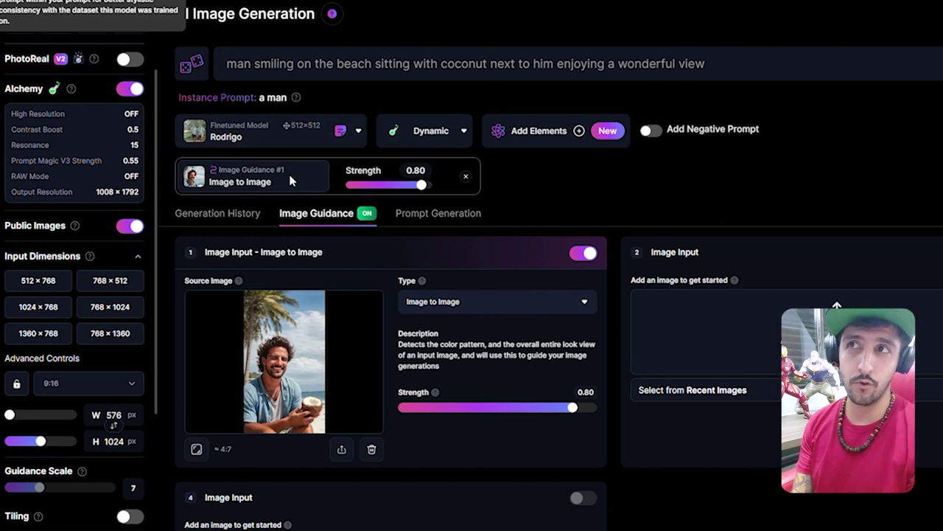
- Open the generation history and examine the generated beach portraits
{"action": "left_click", "coordinate": [245, 214]}
{"action": "scroll", "coordinate": [413, 411], "scroll_direction": "down", "scroll_amount": 15}
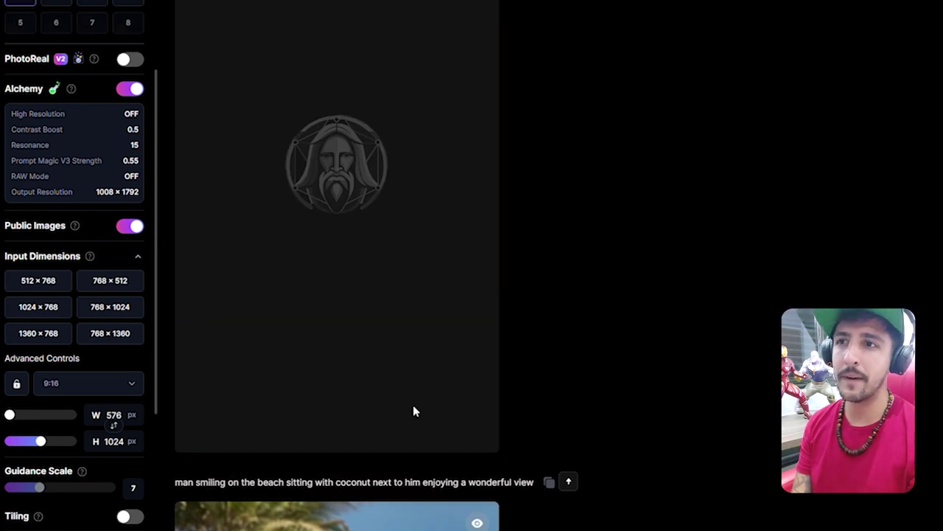
{"action": "scroll", "coordinate": [416, 411], "scroll_direction": "up", "scroll_amount": 3}
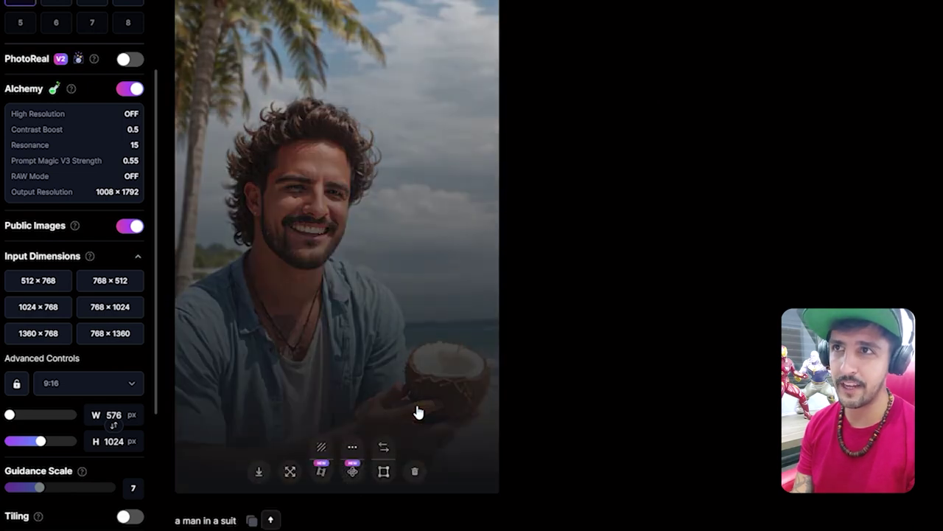
{"action": "scroll", "coordinate": [417, 411], "scroll_direction": "up", "scroll_amount": 7}
{"action": "scroll", "coordinate": [418, 411], "scroll_direction": "up", "scroll_amount": 2}
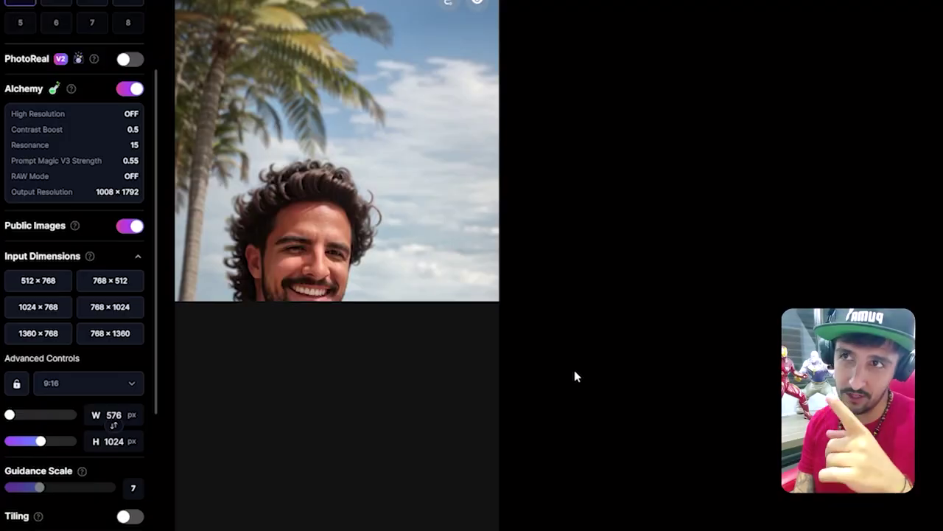
{"action": "scroll", "coordinate": [410, 376], "scroll_direction": "down", "scroll_amount": 2}
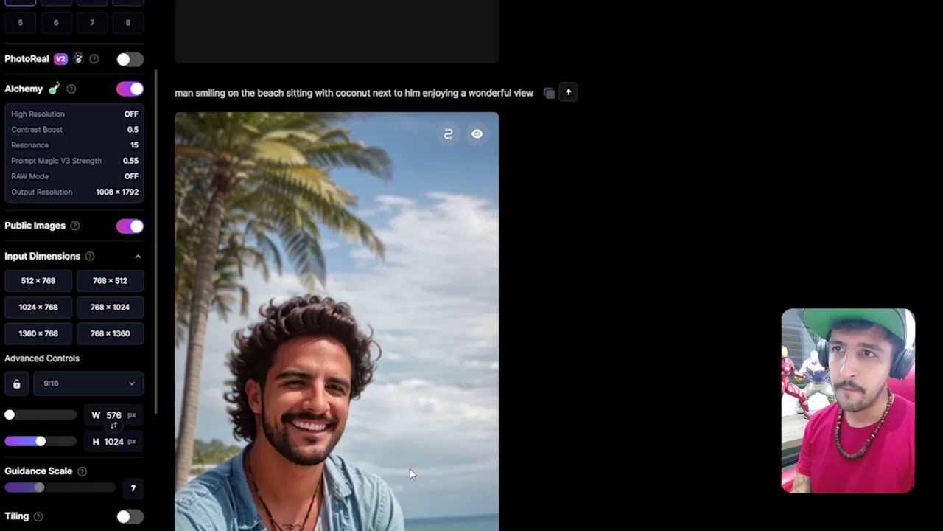
{"action": "scroll", "coordinate": [409, 467], "scroll_direction": "down", "scroll_amount": 5}
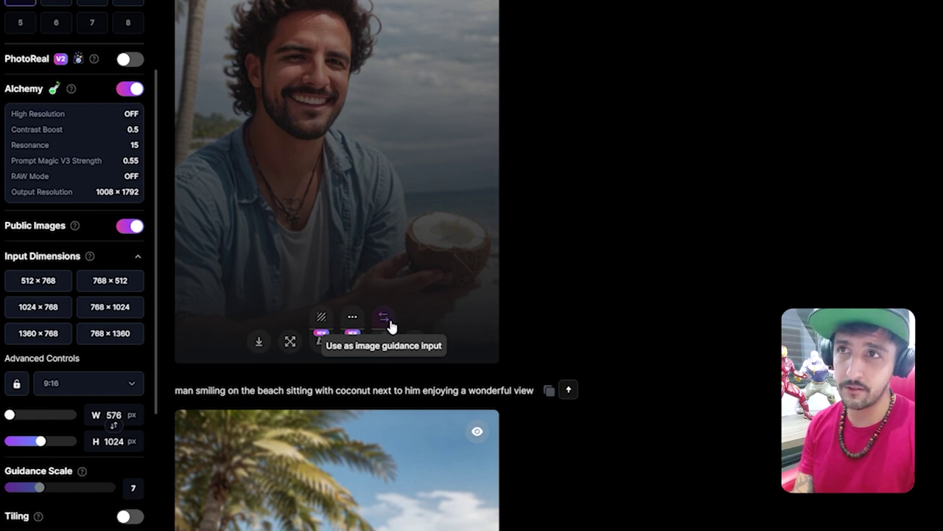
- Use the generated beach portrait above the original one as the image guidance input
{"action": "left_click", "coordinate": [391, 326]}
{"action": "scroll", "coordinate": [455, 228], "scroll_direction": "down", "scroll_amount": 4}
{"action": "scroll", "coordinate": [455, 228], "scroll_direction": "up", "scroll_amount": 4}
{"action": "scroll", "coordinate": [456, 229], "scroll_direction": "down", "scroll_amount": 4}
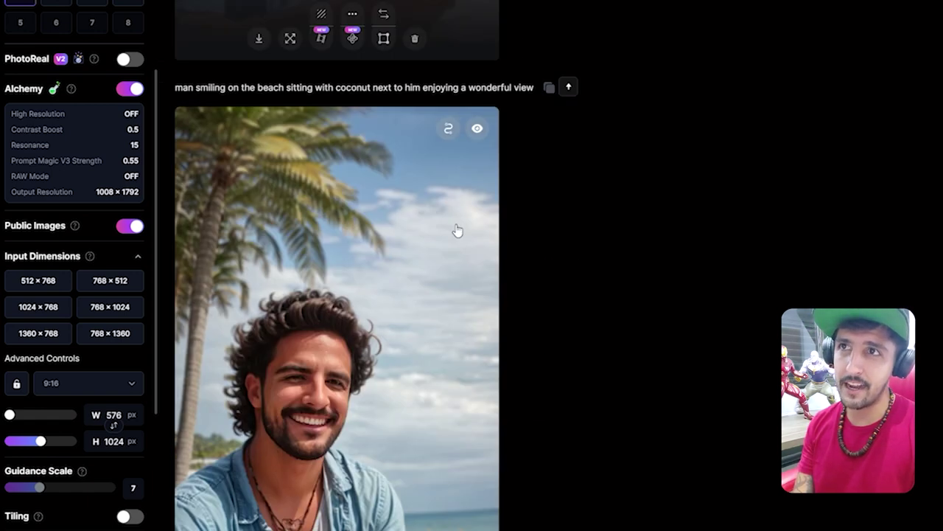
{"action": "scroll", "coordinate": [457, 231], "scroll_direction": "down", "scroll_amount": 6}
{"action": "scroll", "coordinate": [457, 231], "scroll_direction": "up", "scroll_amount": 10}
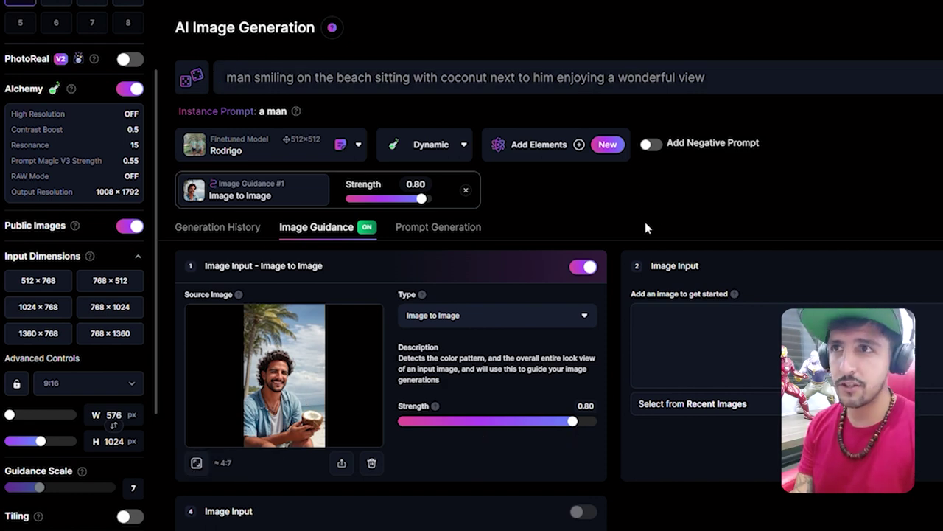
- Open the generation history and compare the face and details of the newest beach portrait with the earlier versions
{"action": "left_click", "coordinate": [248, 234]}
{"action": "scroll", "coordinate": [410, 337], "scroll_direction": "down", "scroll_amount": 4}
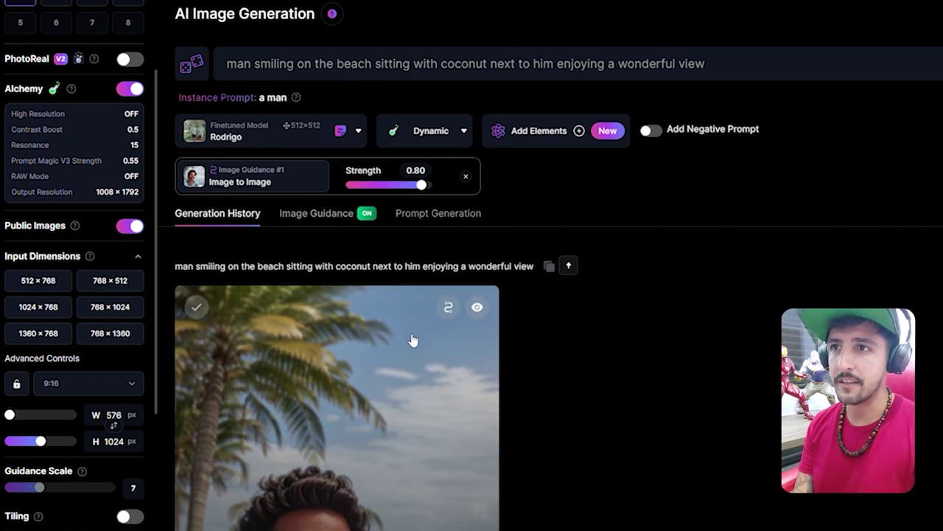
{"action": "scroll", "coordinate": [638, 313], "scroll_direction": "down", "scroll_amount": 10}
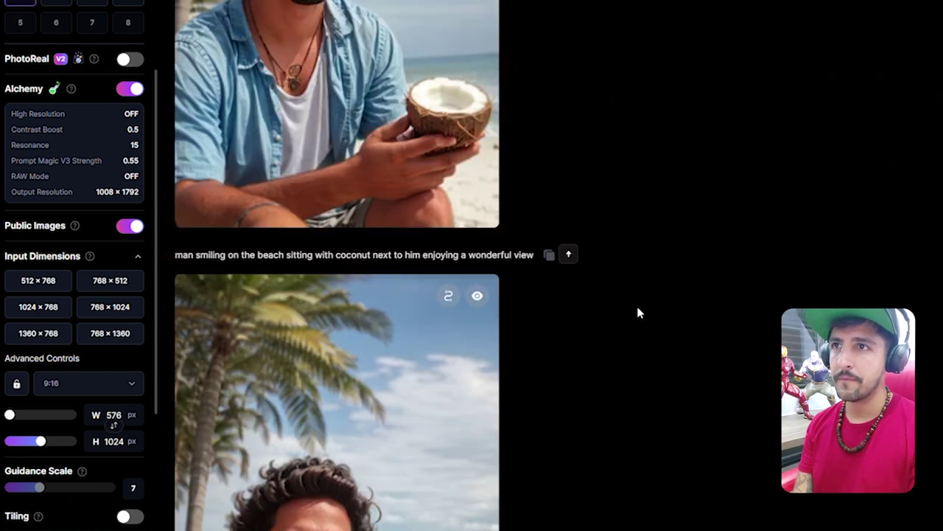
{"action": "scroll", "coordinate": [639, 313], "scroll_direction": "down", "scroll_amount": 4}
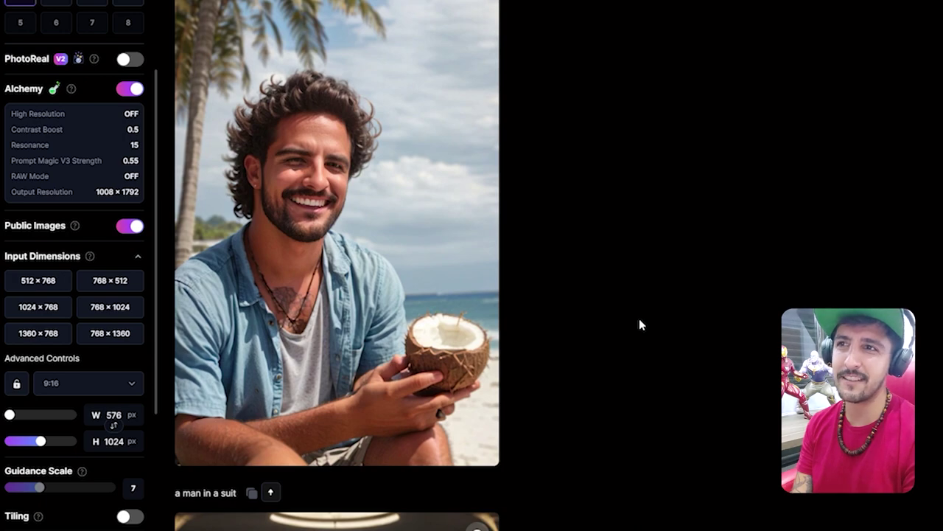
{"action": "mouse_move", "coordinate": [225, 461]}
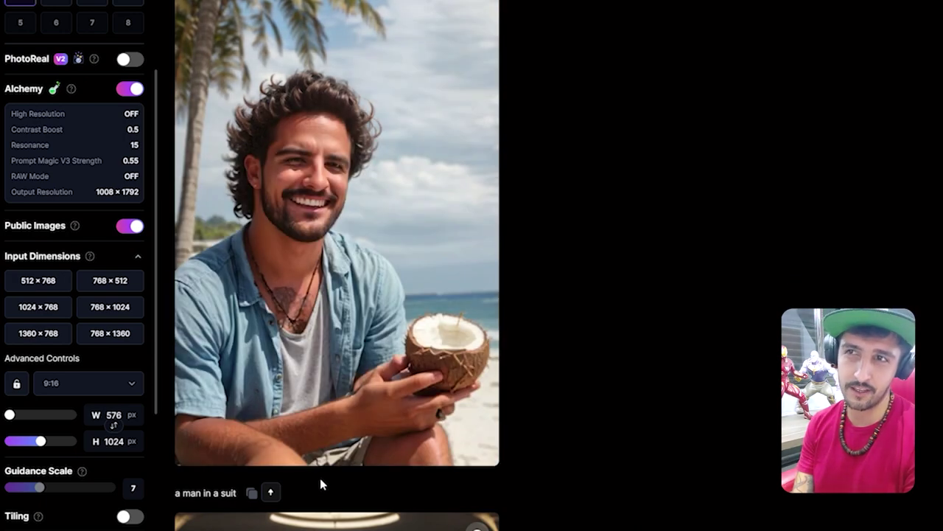
{"action": "scroll", "coordinate": [508, 240], "scroll_direction": "down", "scroll_amount": 10}
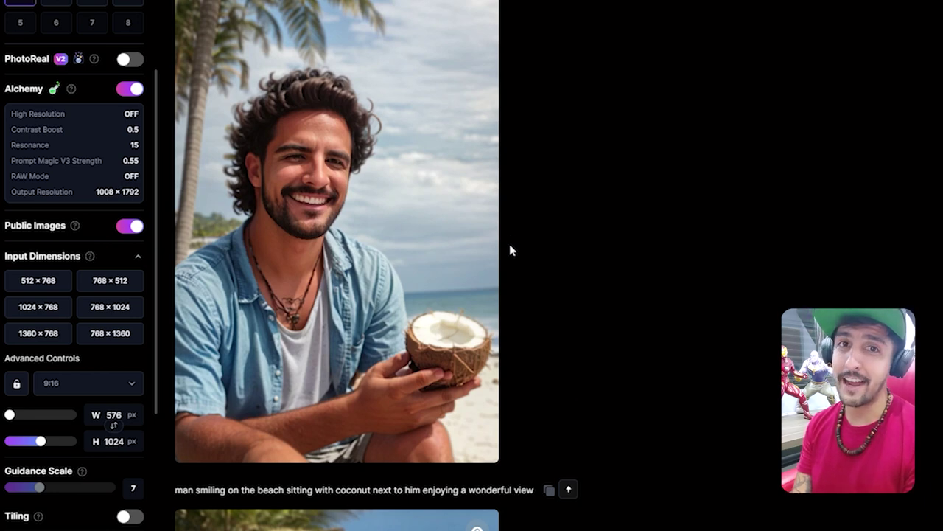
{"action": "scroll", "coordinate": [511, 251], "scroll_direction": "down", "scroll_amount": 7}
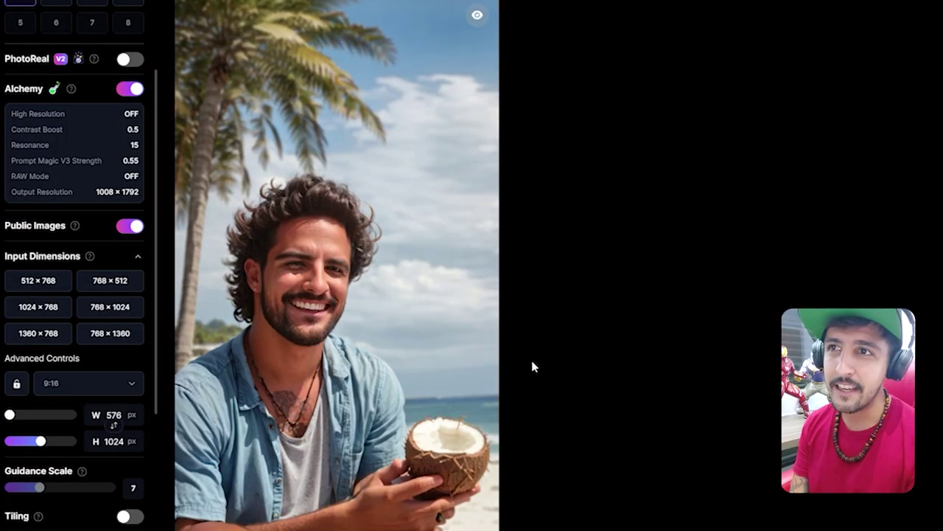
{"action": "scroll", "coordinate": [581, 246], "scroll_direction": "up", "scroll_amount": 2}
{"action": "scroll", "coordinate": [581, 247], "scroll_direction": "down", "scroll_amount": 4}
{"action": "scroll", "coordinate": [581, 247], "scroll_direction": "up", "scroll_amount": 1}
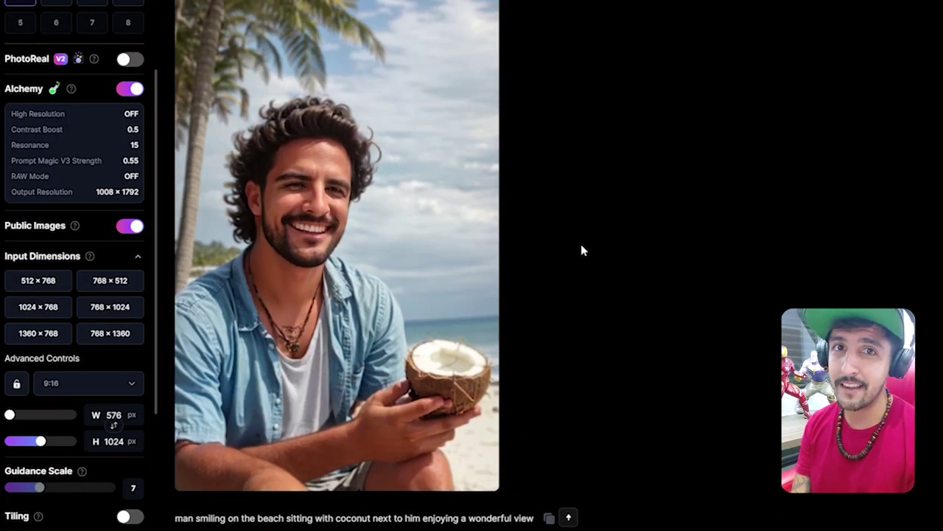
{"action": "scroll", "coordinate": [581, 250], "scroll_direction": "down", "scroll_amount": 2}
{"action": "scroll", "coordinate": [580, 250], "scroll_direction": "up", "scroll_amount": 2}
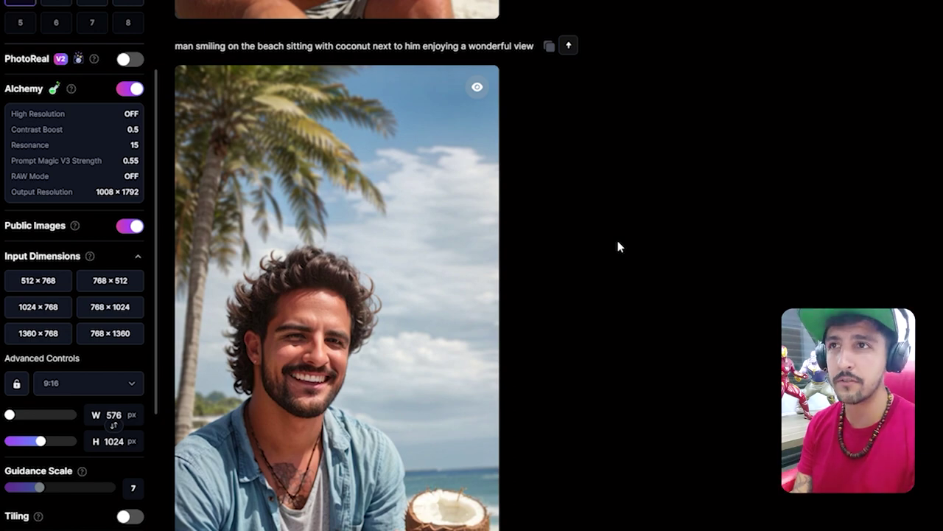
{"action": "scroll", "coordinate": [618, 246], "scroll_direction": "down", "scroll_amount": 3}
{"action": "scroll", "coordinate": [618, 247], "scroll_direction": "up", "scroll_amount": 1}
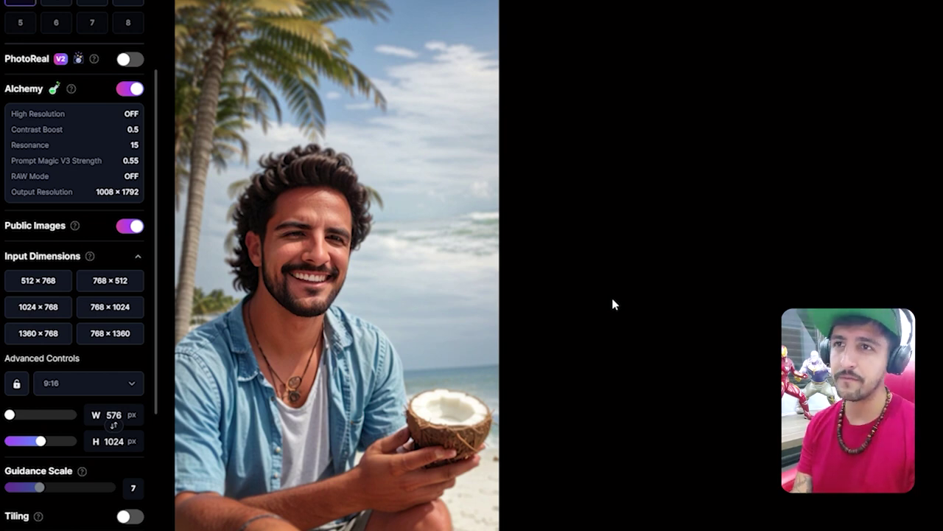
- Use the newest beach portrait as the image guidance input and set its guidance strength to 0.70
{"action": "left_click", "coordinate": [295, 516]}
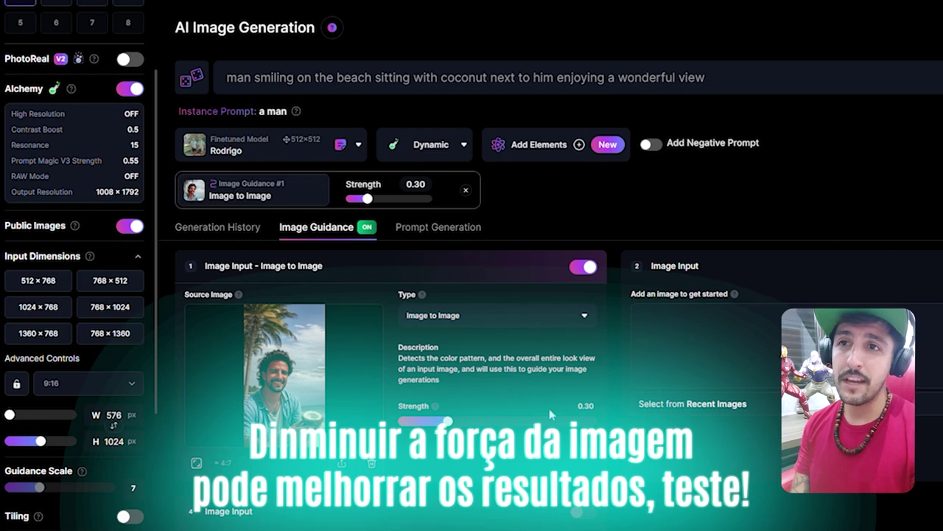
{"action": "left_click_drag", "start_coordinate": [448, 422], "coordinate": [552, 429]}
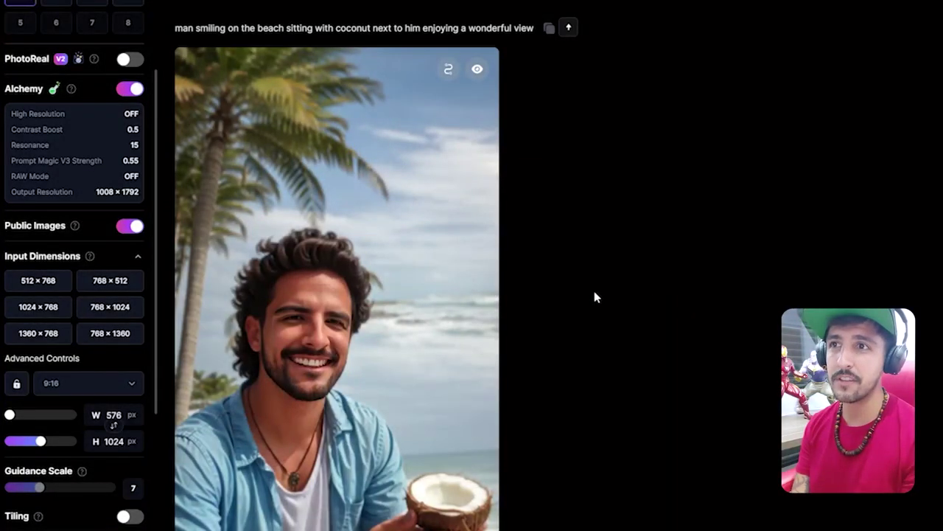
- Compare the latest beach portrait with all previous iterations and the original in the generation history, checking the likeness and details
{"action": "scroll", "coordinate": [595, 297], "scroll_direction": "down", "scroll_amount": 6}
{"action": "scroll", "coordinate": [555, 246], "scroll_direction": "up", "scroll_amount": 2}
{"action": "scroll", "coordinate": [555, 246], "scroll_direction": "down", "scroll_amount": 4}
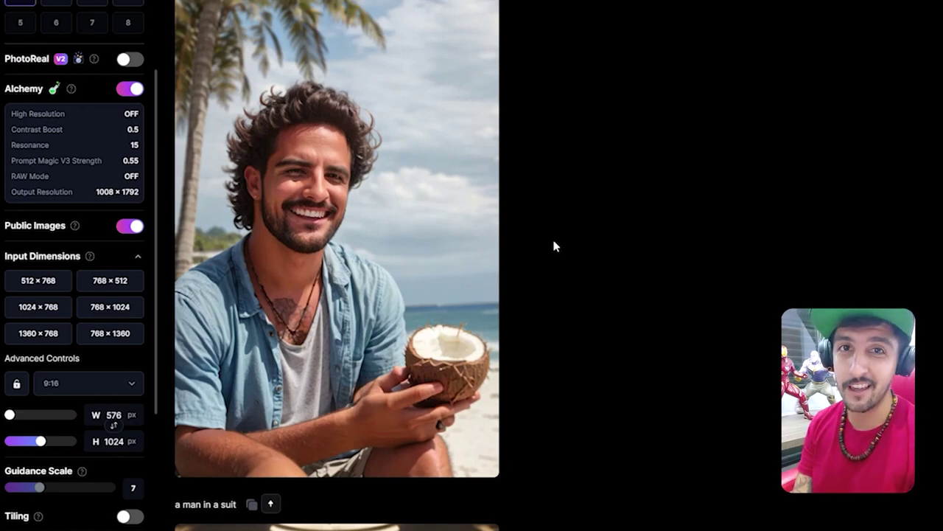
{"action": "scroll", "coordinate": [555, 246], "scroll_direction": "down", "scroll_amount": 10}
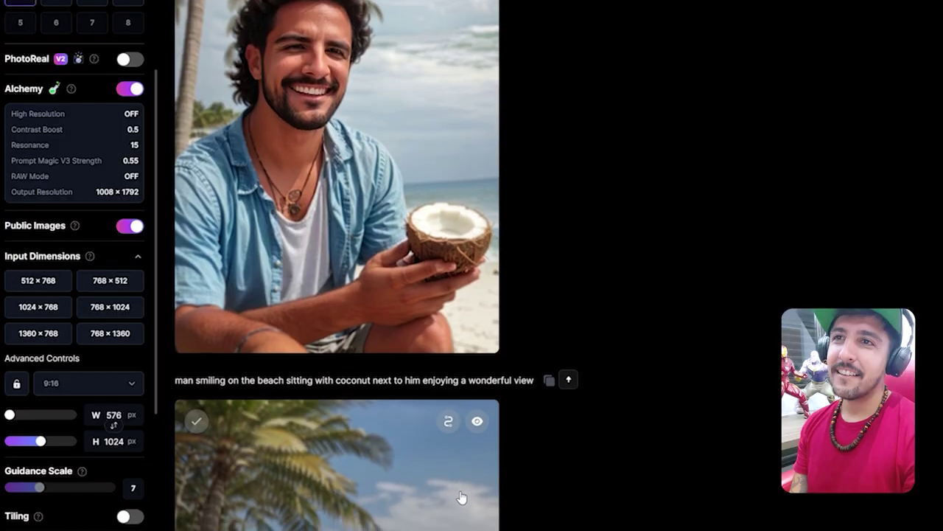
{"action": "scroll", "coordinate": [460, 497], "scroll_direction": "up", "scroll_amount": 2}
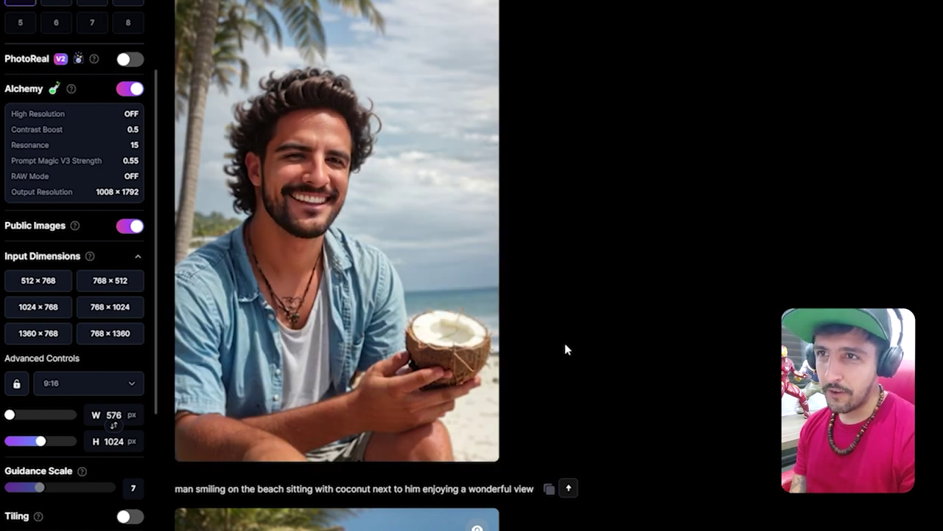
{"action": "scroll", "coordinate": [564, 347], "scroll_direction": "down", "scroll_amount": 6}
{"action": "scroll", "coordinate": [564, 348], "scroll_direction": "down", "scroll_amount": 5}
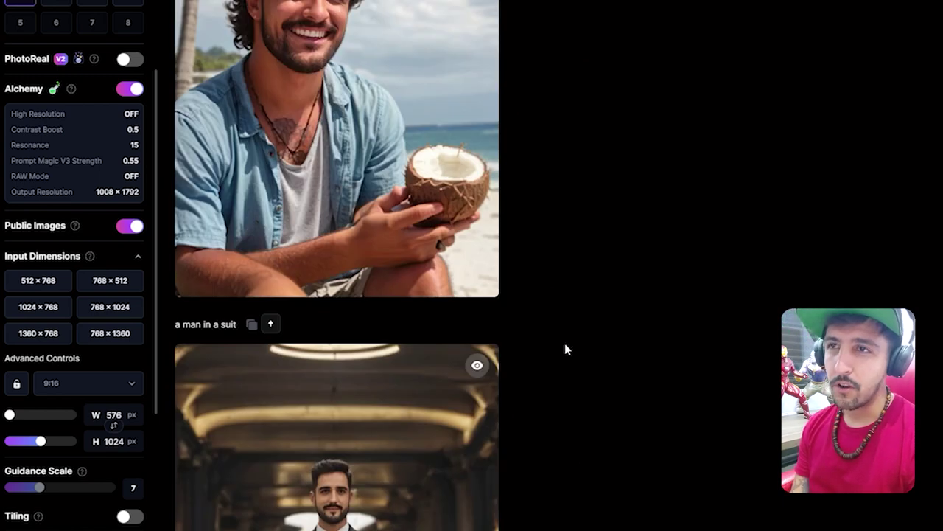
{"action": "scroll", "coordinate": [516, 258], "scroll_direction": "up", "scroll_amount": 1}
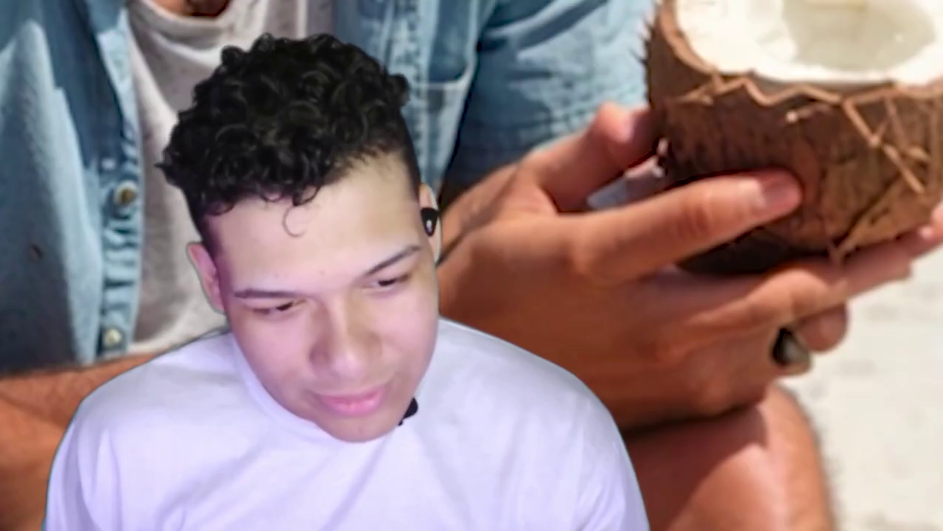
{"action": "scroll", "coordinate": [501, 266], "scroll_direction": "up", "scroll_amount": 7}
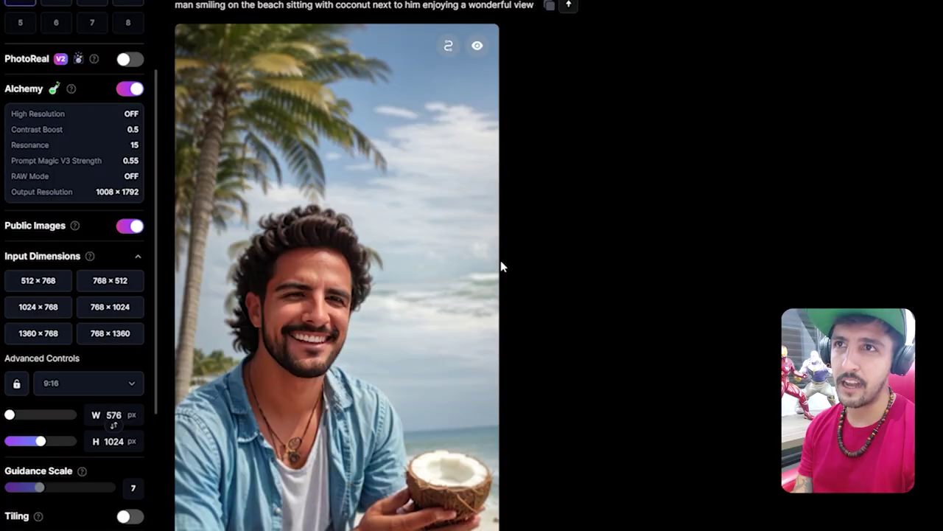
{"action": "scroll", "coordinate": [500, 267], "scroll_direction": "down", "scroll_amount": 3}
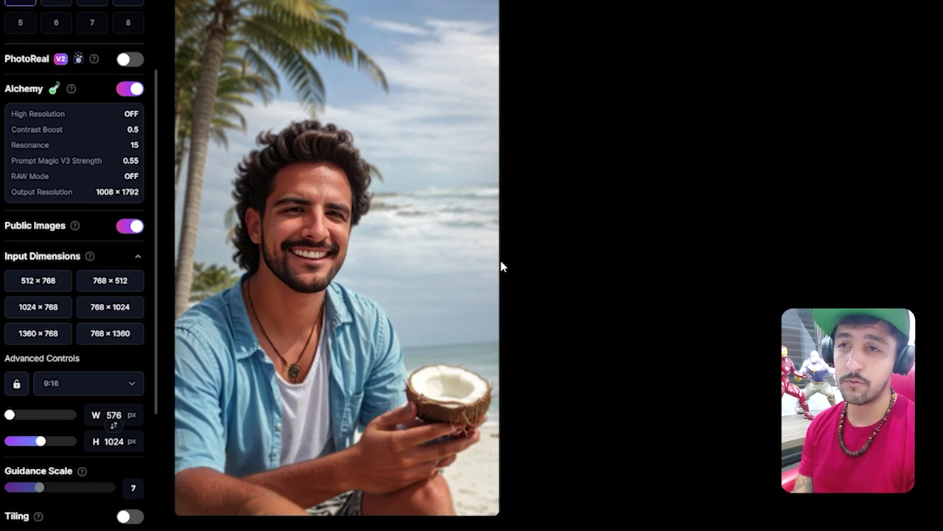
{"action": "scroll", "coordinate": [501, 266], "scroll_direction": "down", "scroll_amount": 6}
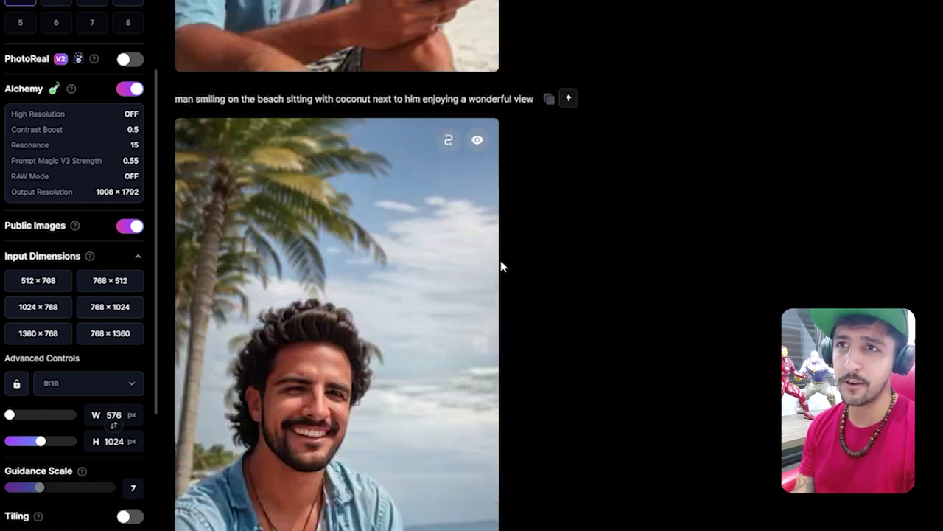
{"action": "scroll", "coordinate": [500, 266], "scroll_direction": "up", "scroll_amount": 2}
{"action": "scroll", "coordinate": [500, 266], "scroll_direction": "down", "scroll_amount": 1}
{"action": "scroll", "coordinate": [501, 260], "scroll_direction": "up", "scroll_amount": 1}
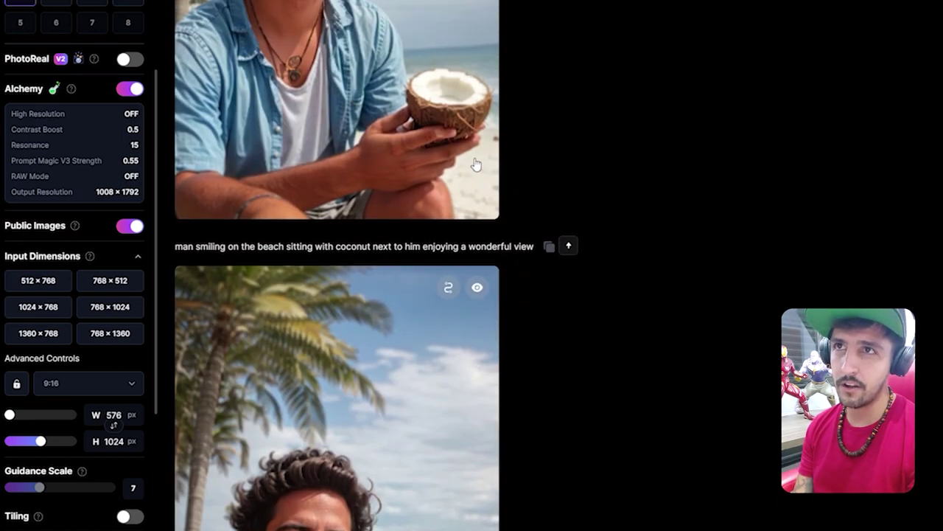
{"action": "scroll", "coordinate": [520, 153], "scroll_direction": "up", "scroll_amount": 4}
{"action": "scroll", "coordinate": [521, 153], "scroll_direction": "down", "scroll_amount": 1}
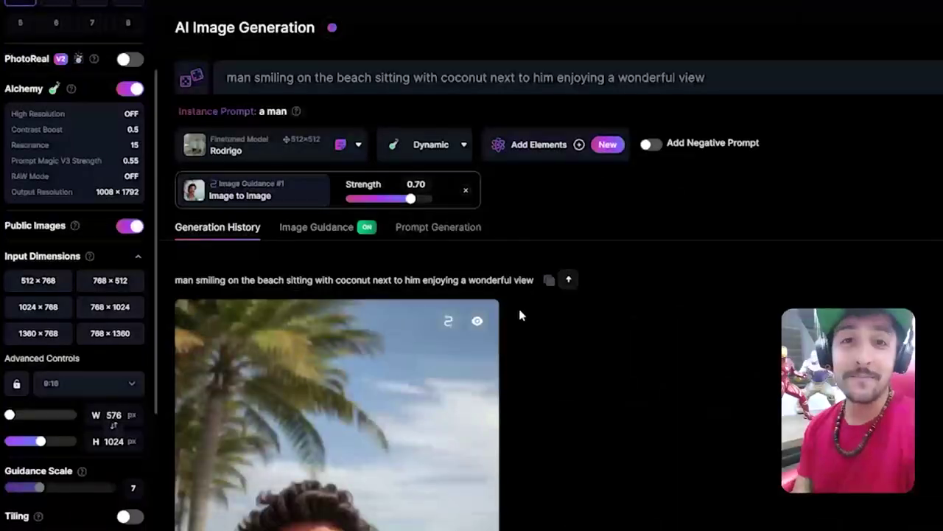
{"action": "scroll", "coordinate": [520, 313], "scroll_direction": "down", "scroll_amount": 4}
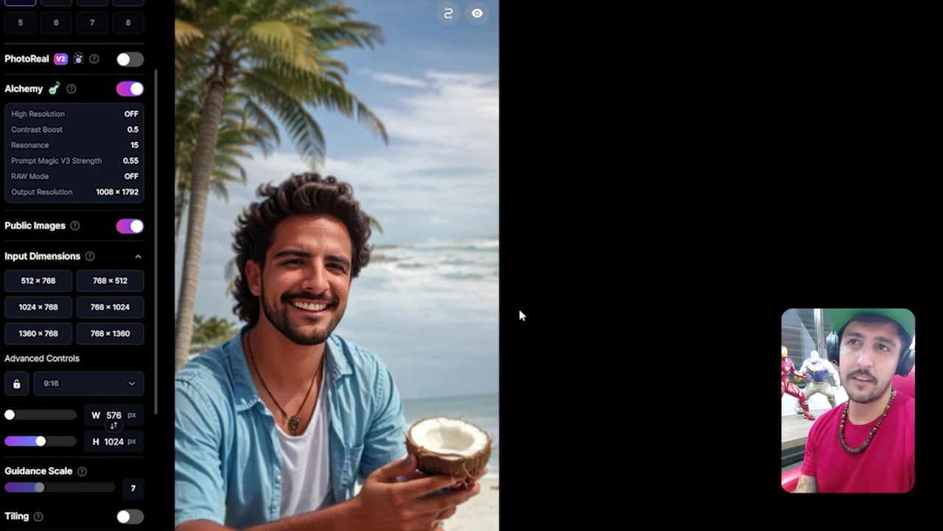
{"action": "scroll", "coordinate": [519, 311], "scroll_direction": "up", "scroll_amount": 3}
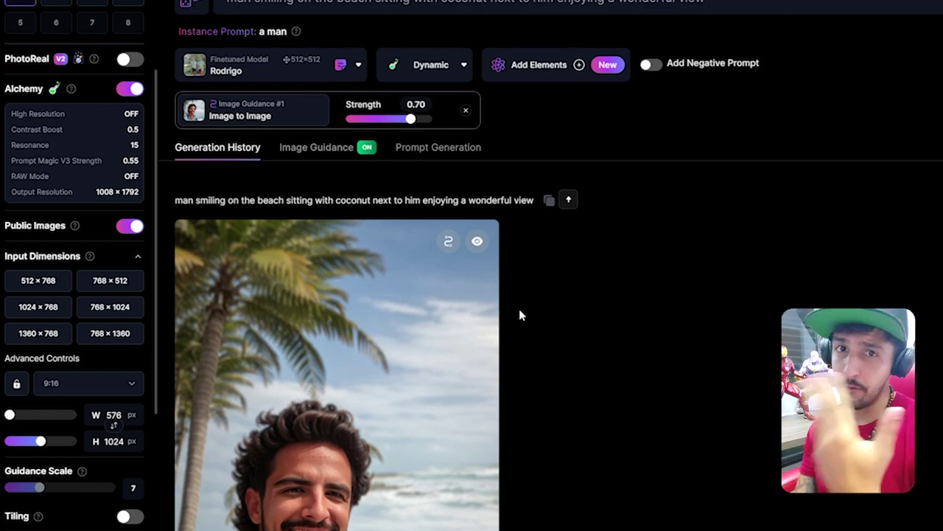
- Open the newest beach portrait in the canvas editor and reposition the canvas so the man's forearms are visible
{"action": "scroll", "coordinate": [519, 315], "scroll_direction": "down", "scroll_amount": 4}
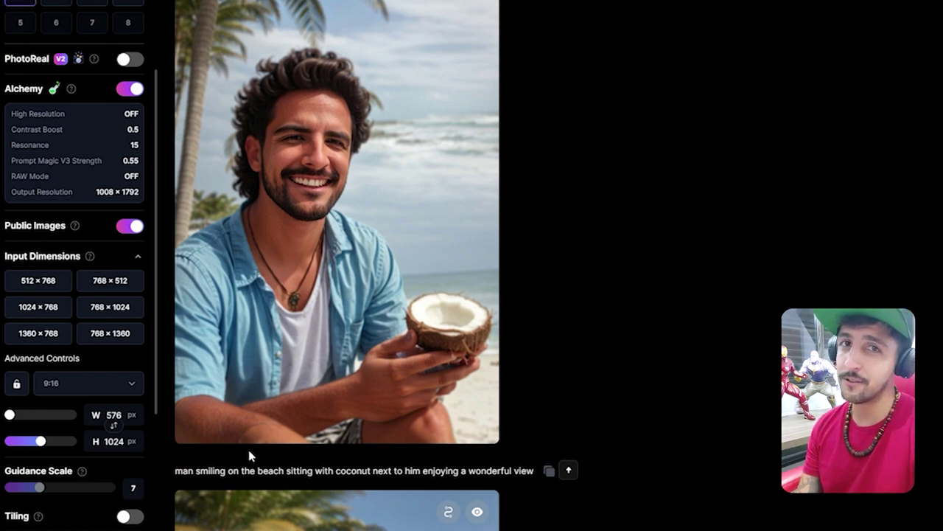
{"action": "mouse_move", "coordinate": [316, 268]}
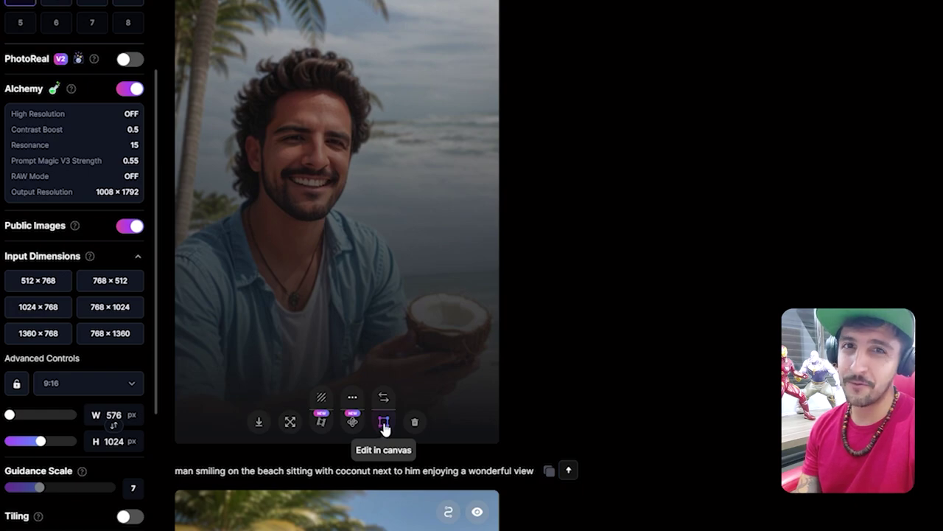
{"action": "left_click", "coordinate": [384, 424]}
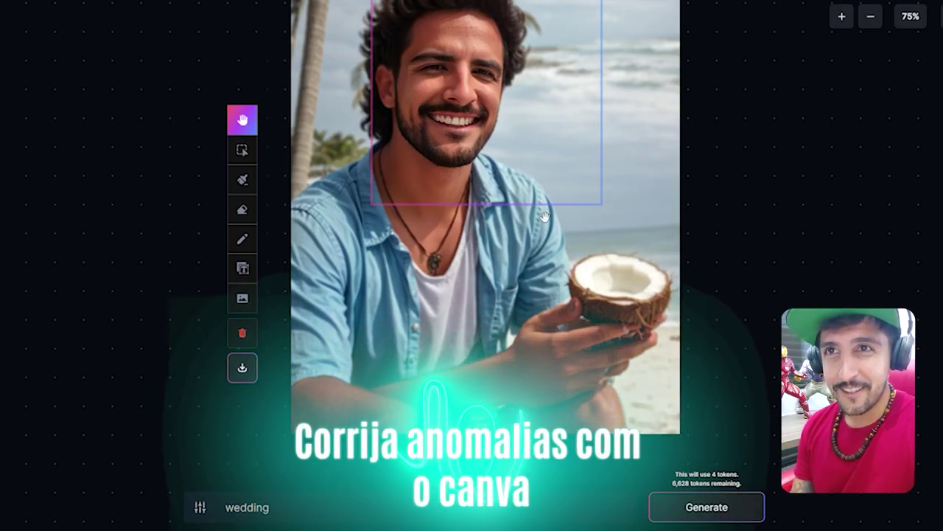
{"action": "left_click_drag", "start_coordinate": [523, 144], "coordinate": [522, 173]}
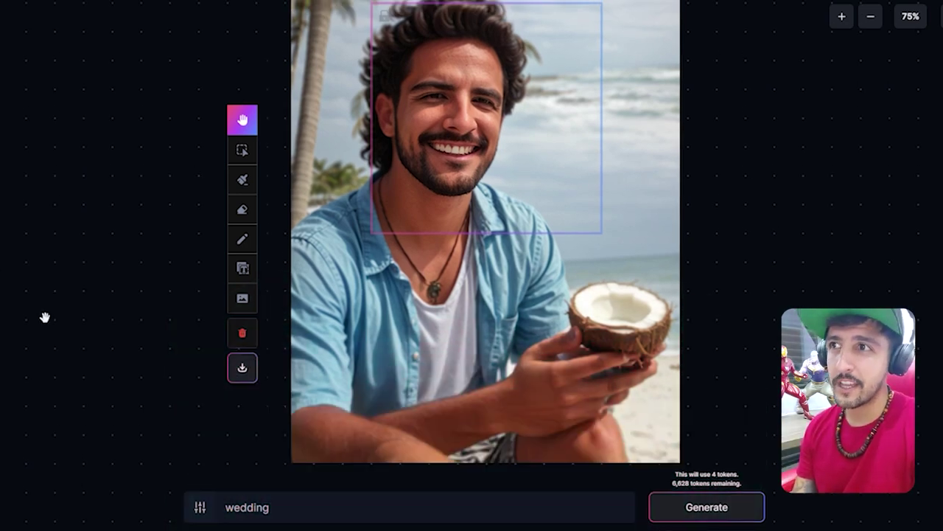
- Mask the man's resting forearm along the portrait's lower edge with a size 168 brush and select the old "wedding" prompt text for replacement
{"action": "left_click", "coordinate": [243, 180]}
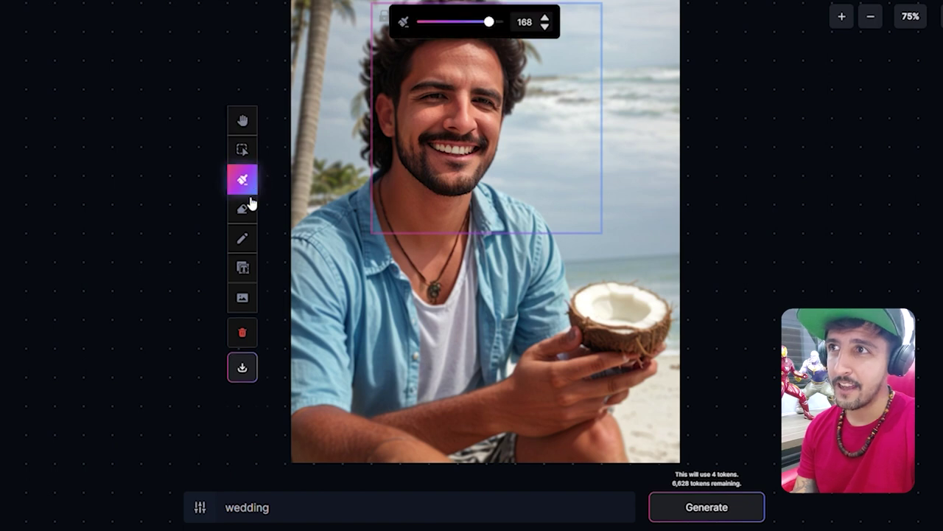
{"action": "mouse_move", "coordinate": [320, 428]}
{"action": "left_mouse_down"}
{"action": "mouse_move", "coordinate": [318, 419]}
{"action": "mouse_move", "coordinate": [438, 452]}
{"action": "mouse_move", "coordinate": [278, 446]}
{"action": "mouse_move", "coordinate": [303, 429]}
{"action": "left_mouse_up"}
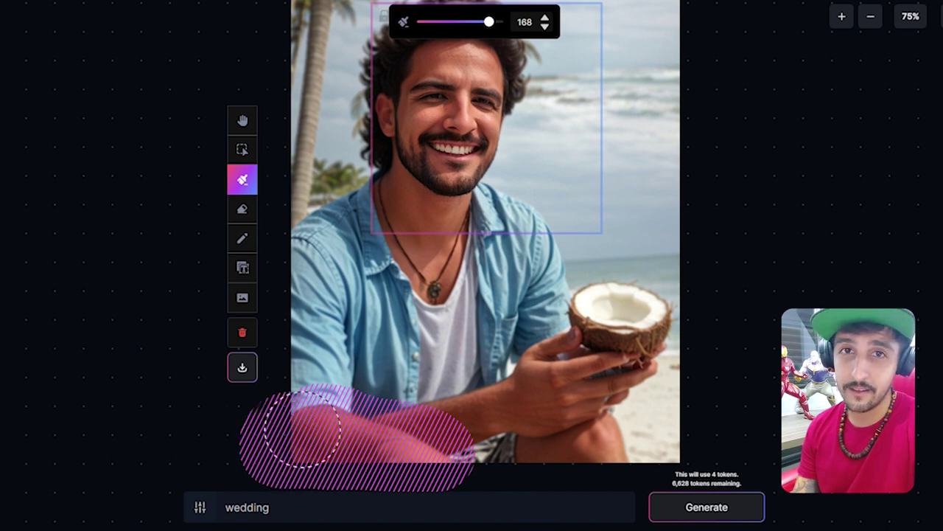
{"action": "left_click", "coordinate": [270, 508]}
{"action": "key", "text": "ctrl+a"}
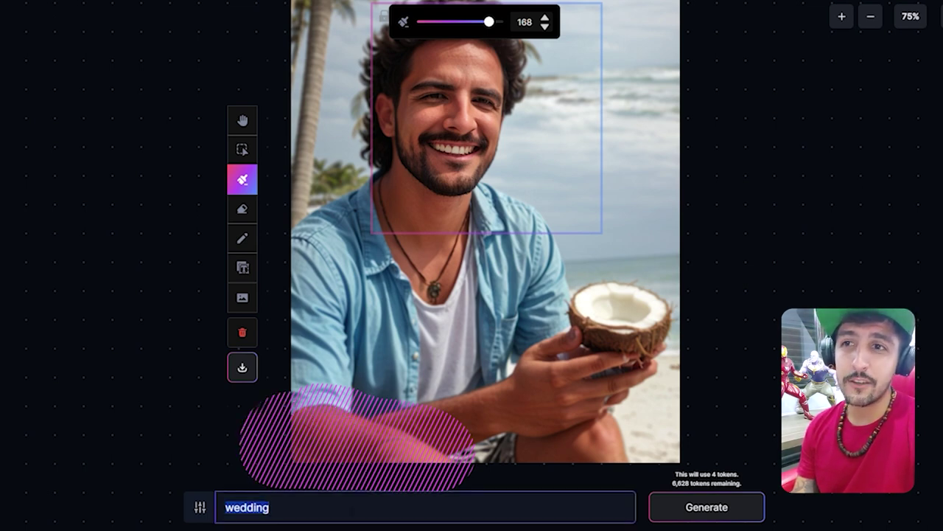
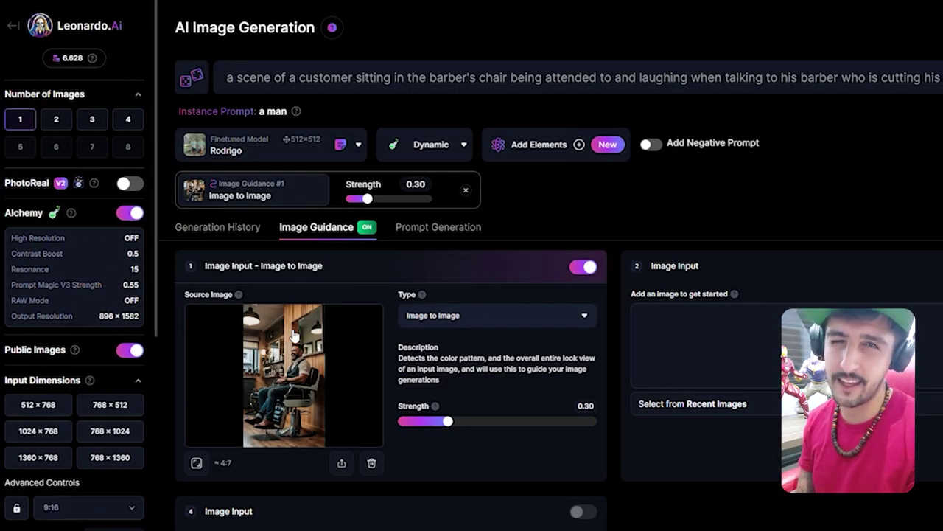
- Set the barbershop source image's guidance strength to 0.65 and check the list of available finetuned models without changing the choice
{"action": "left_click_drag", "start_coordinate": [501, 426], "coordinate": [573, 425]}
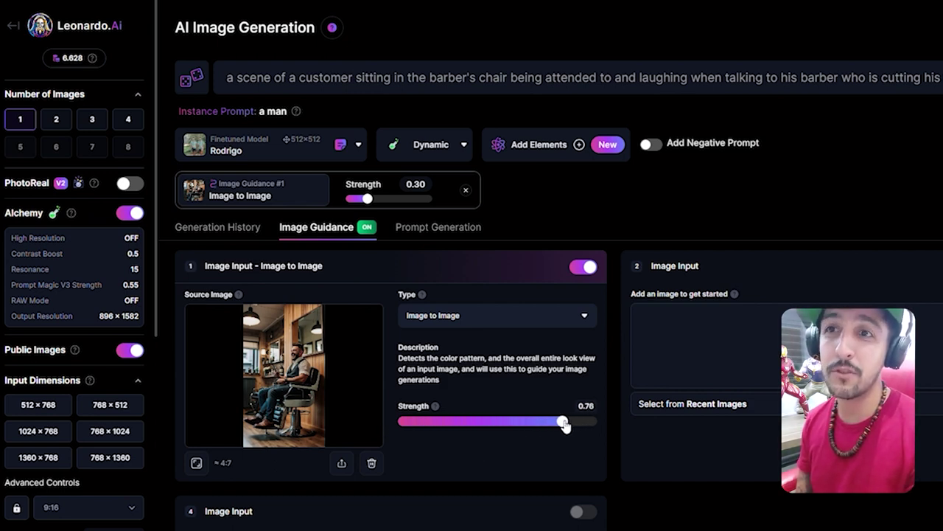
{"action": "left_click_drag", "start_coordinate": [552, 428], "coordinate": [544, 428]}
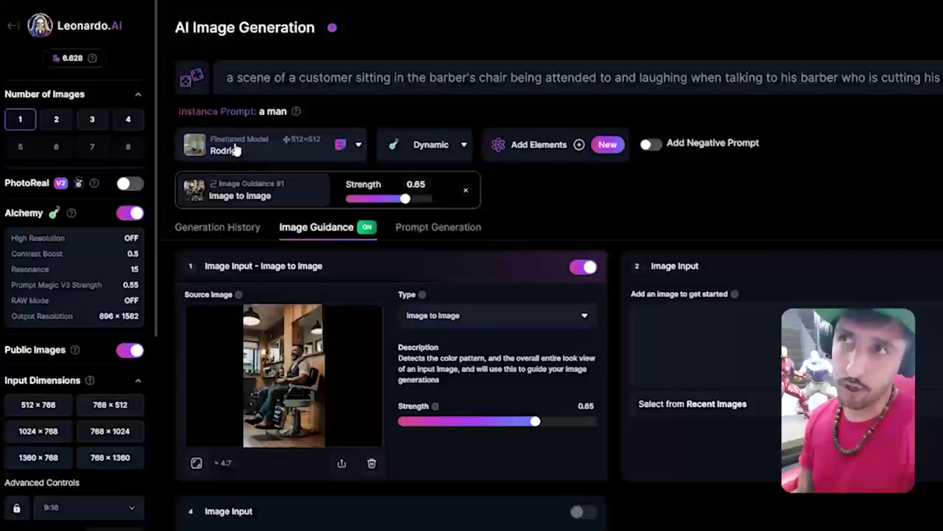
{"action": "left_click", "coordinate": [236, 150]}
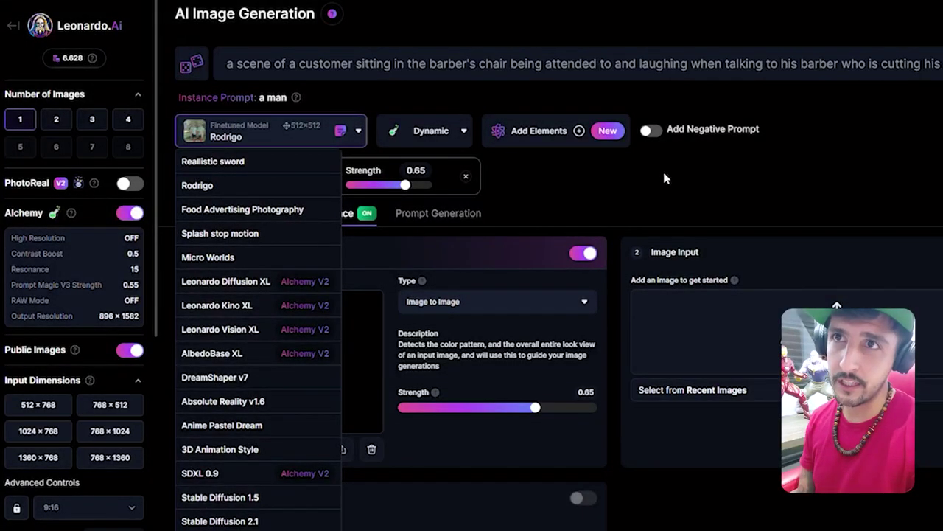
{"action": "left_click", "coordinate": [708, 187]}
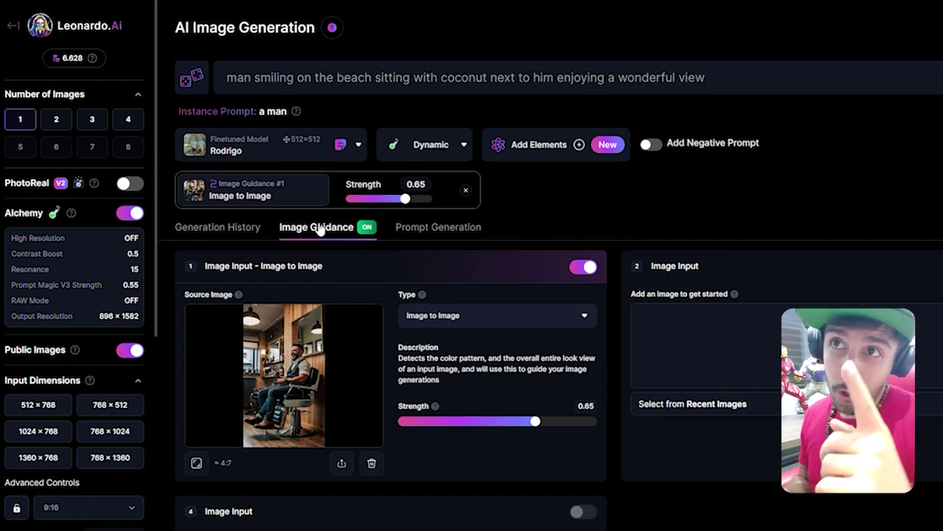
- Review the beach prompt, then compare the barbershop result with the earlier beach portrait in the generation history
{"action": "left_click", "coordinate": [465, 77]}
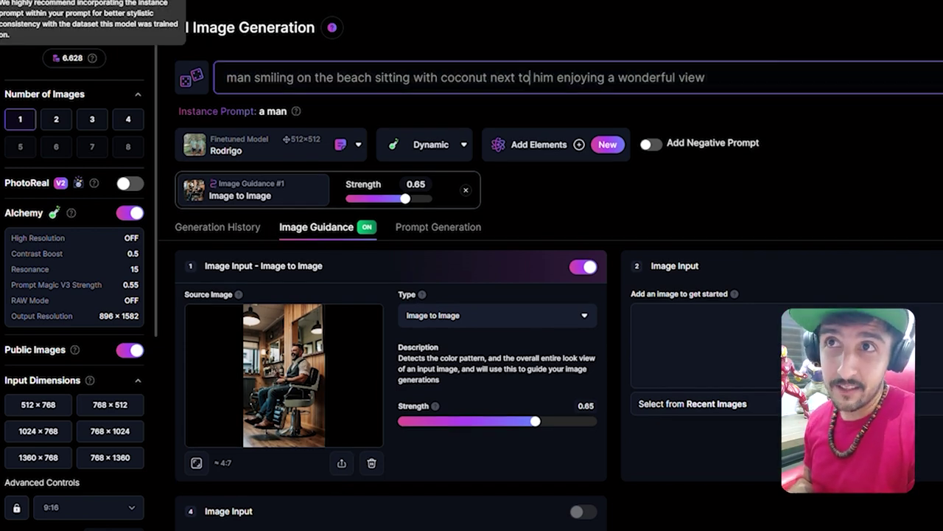
{"action": "key", "text": "ctrl+a"}
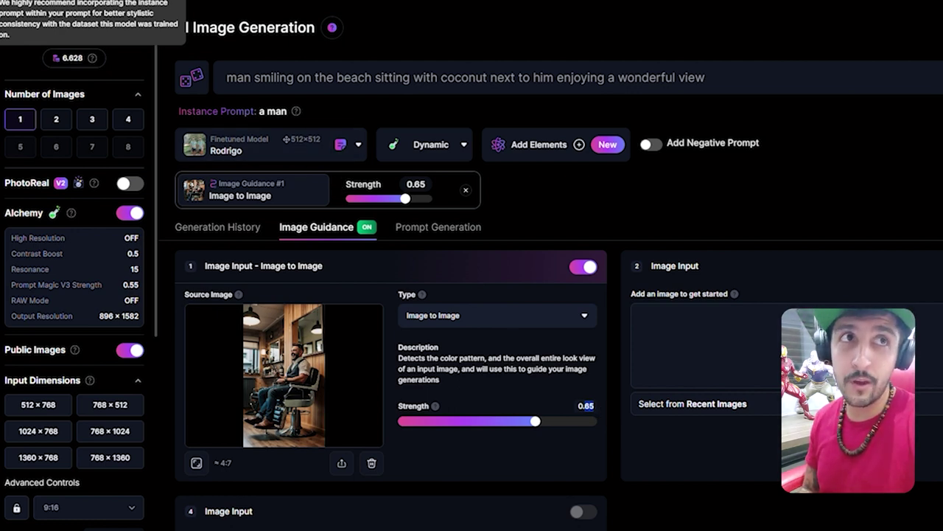
{"action": "left_click", "coordinate": [408, 229]}
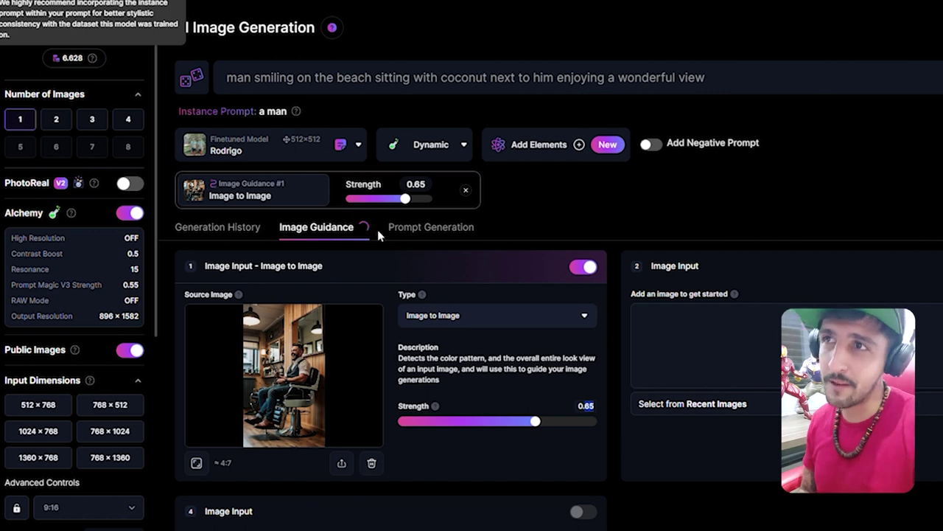
{"action": "left_click", "coordinate": [236, 234]}
{"action": "scroll", "coordinate": [537, 311], "scroll_direction": "down", "scroll_amount": 5}
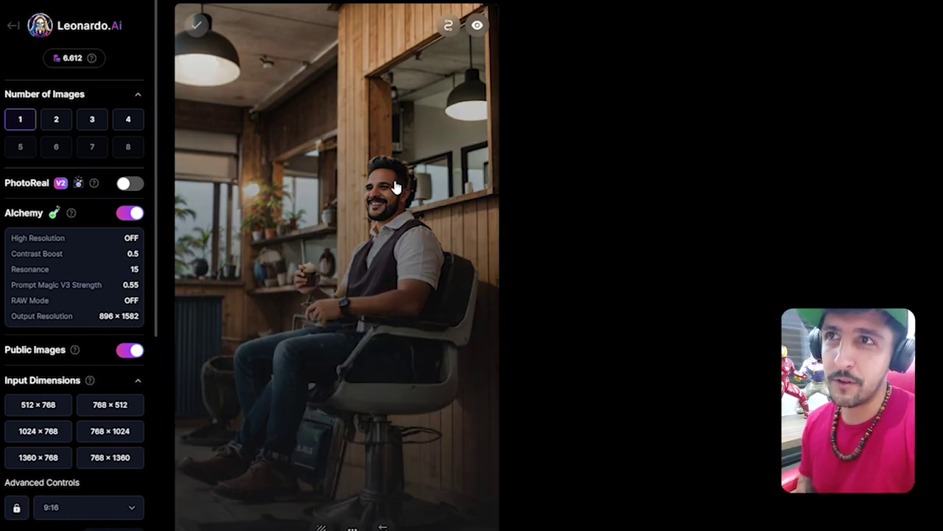
{"action": "scroll", "coordinate": [645, 307], "scroll_direction": "down", "scroll_amount": 5}
{"action": "scroll", "coordinate": [644, 307], "scroll_direction": "down", "scroll_amount": 1}
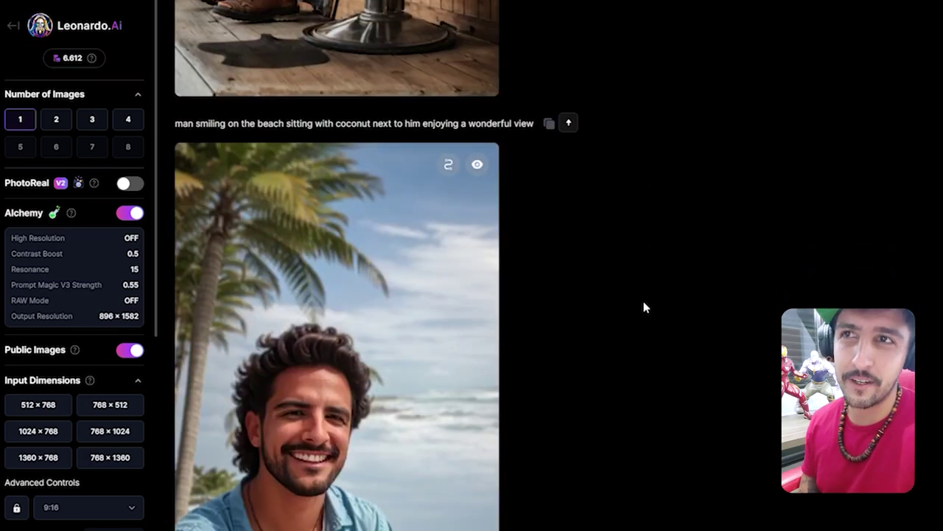
{"action": "scroll", "coordinate": [644, 307], "scroll_direction": "up", "scroll_amount": 5}
{"action": "scroll", "coordinate": [644, 307], "scroll_direction": "up", "scroll_amount": 1}
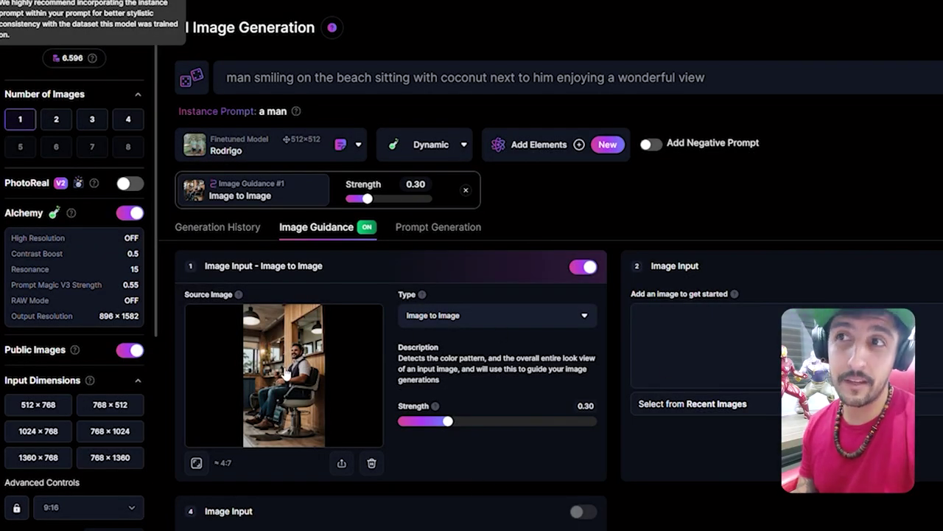
- Set the guidance strength of the reused barbershop result to 0.65 and compare the newest generation with the previous one
{"action": "left_click_drag", "start_coordinate": [564, 427], "coordinate": [540, 428]}
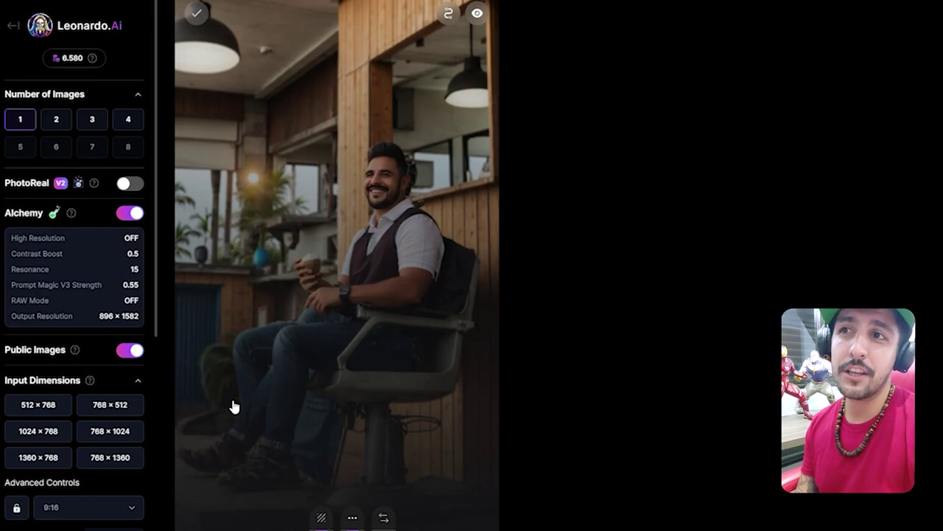
{"action": "scroll", "coordinate": [273, 402], "scroll_direction": "up", "scroll_amount": 2}
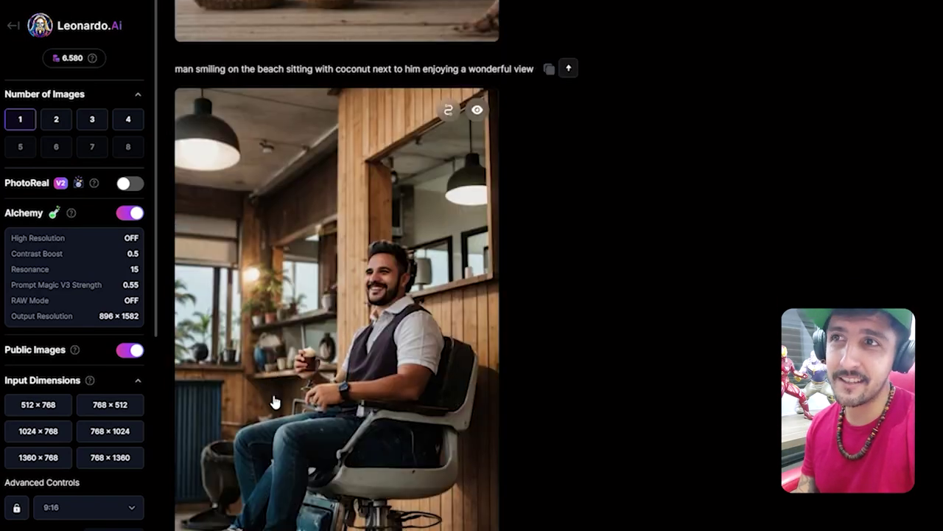
{"action": "scroll", "coordinate": [273, 401], "scroll_direction": "down", "scroll_amount": 8}
{"action": "scroll", "coordinate": [273, 402], "scroll_direction": "up", "scroll_amount": 10}
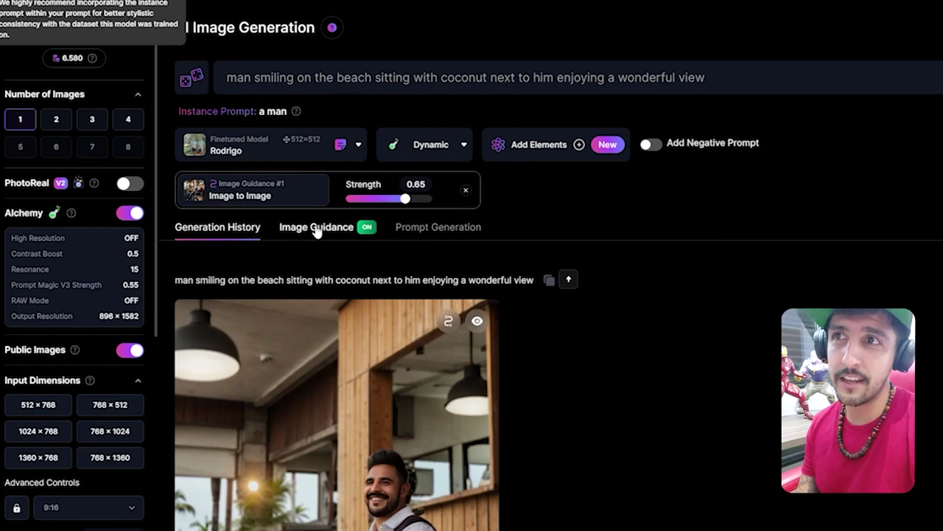
- Try image guidance strengths of 0.75 and 0.34 for the barbershop source image
{"action": "left_click", "coordinate": [316, 231]}
{"action": "left_click_drag", "start_coordinate": [537, 423], "coordinate": [565, 424]}
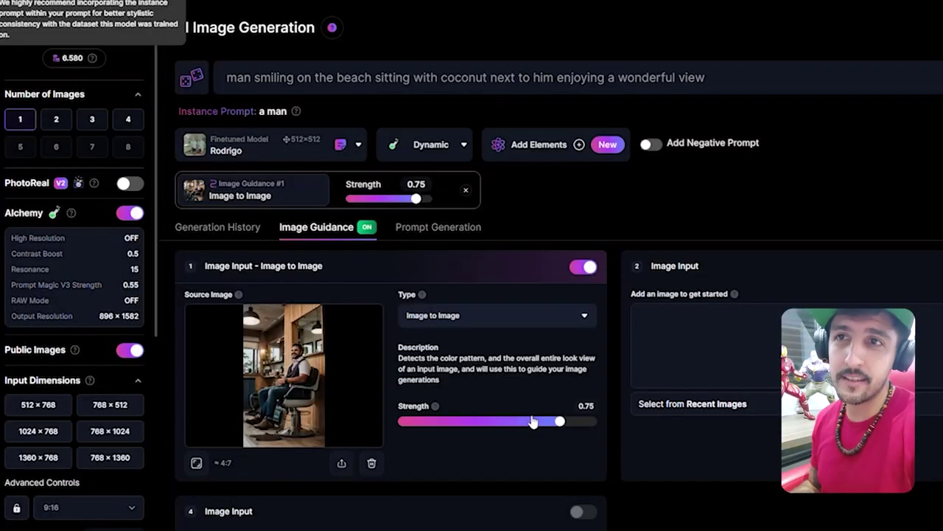
{"action": "left_click_drag", "start_coordinate": [560, 421], "coordinate": [458, 421]}
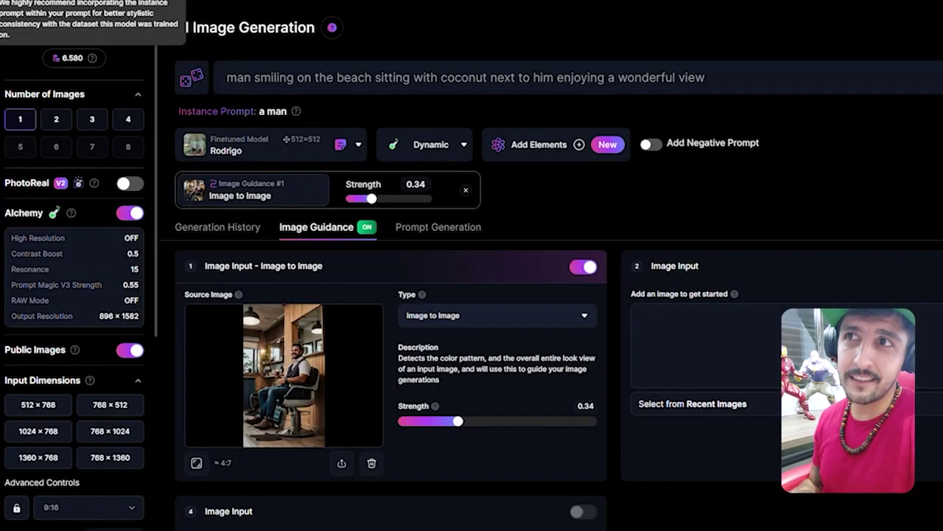
- Compare the newest barbershop portrait with the beach hut version in the generation history, checking how the scene and face differ
{"action": "left_click", "coordinate": [239, 228]}
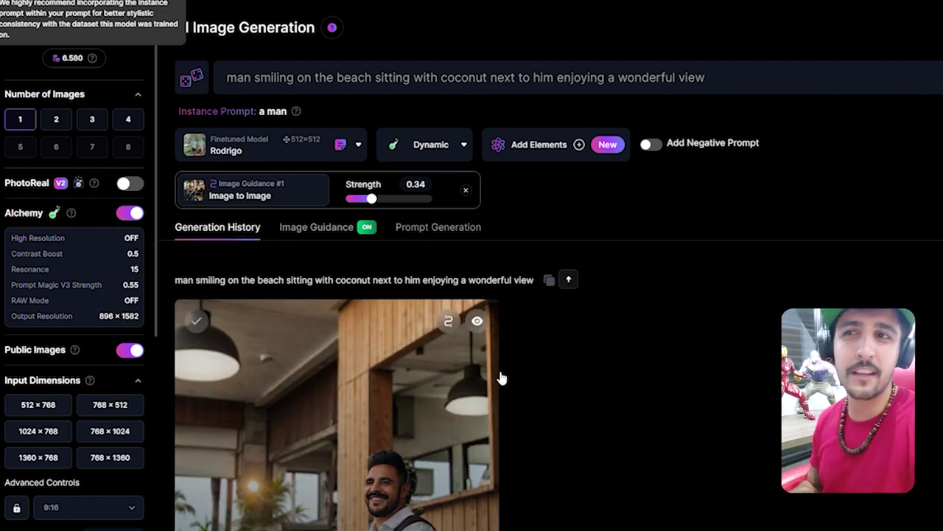
{"action": "scroll", "coordinate": [540, 412], "scroll_direction": "down", "scroll_amount": 10}
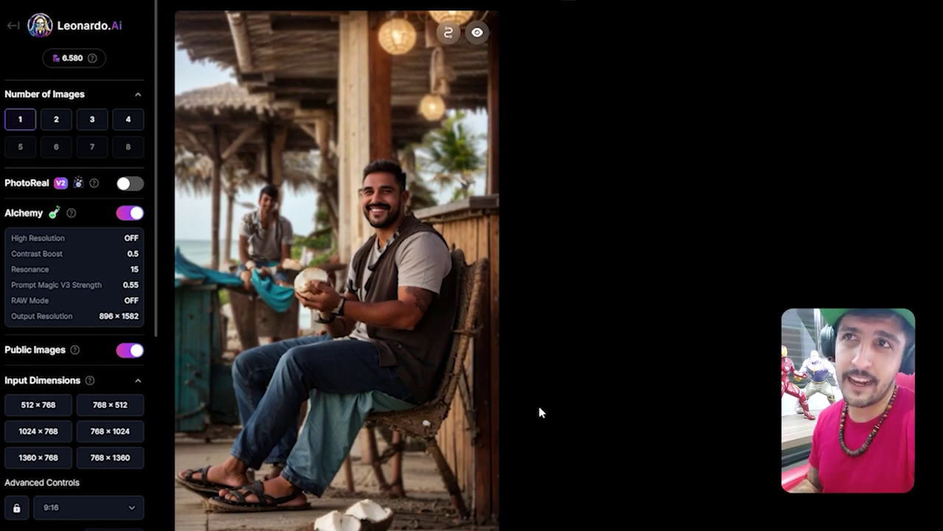
{"action": "scroll", "coordinate": [540, 412], "scroll_direction": "up", "scroll_amount": 6}
{"action": "scroll", "coordinate": [540, 411], "scroll_direction": "down", "scroll_amount": 6}
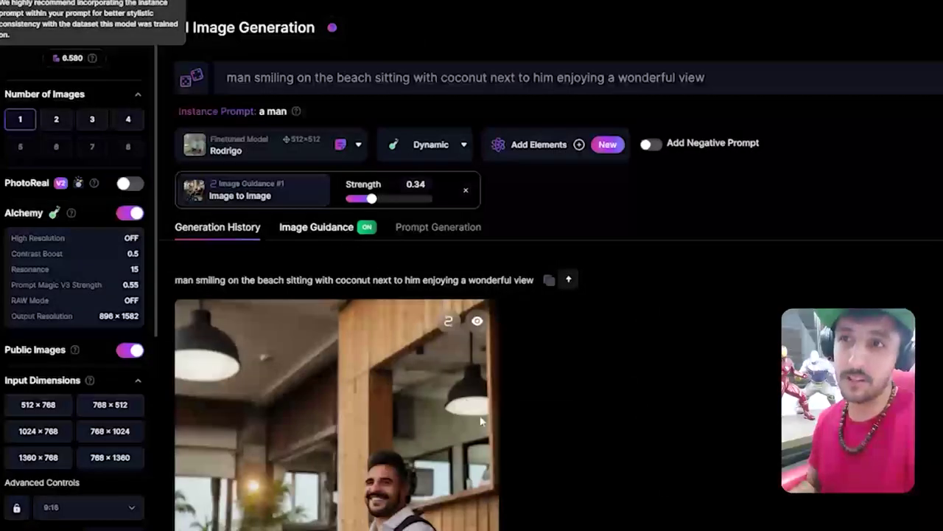
- Set the image-to-image guidance strength of the barbershop source image to 0.74
{"action": "left_click", "coordinate": [339, 230]}
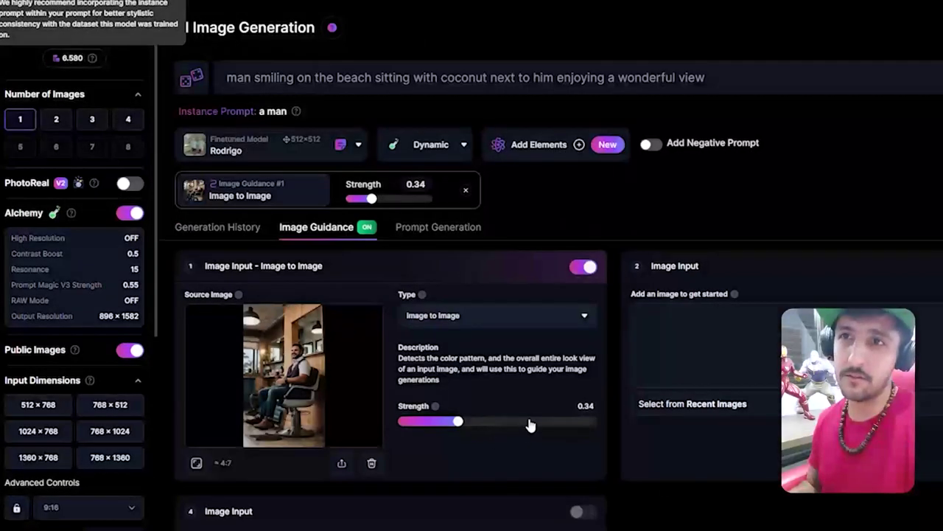
{"action": "left_click", "coordinate": [531, 422]}
{"action": "mouse_move", "coordinate": [553, 426]}
{"action": "left_mouse_down"}
{"action": "mouse_move", "coordinate": [566, 424]}
{"action": "mouse_move", "coordinate": [545, 425]}
{"action": "mouse_move", "coordinate": [562, 429]}
{"action": "left_mouse_up"}
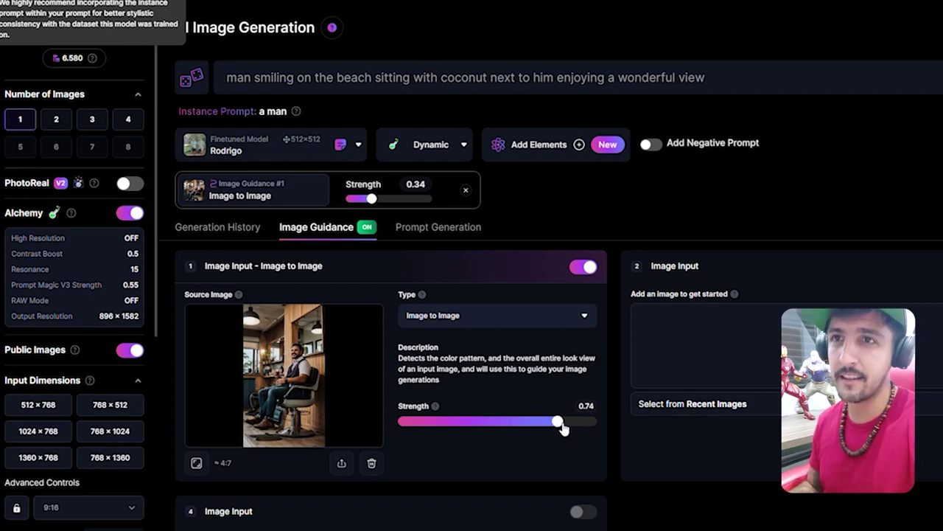